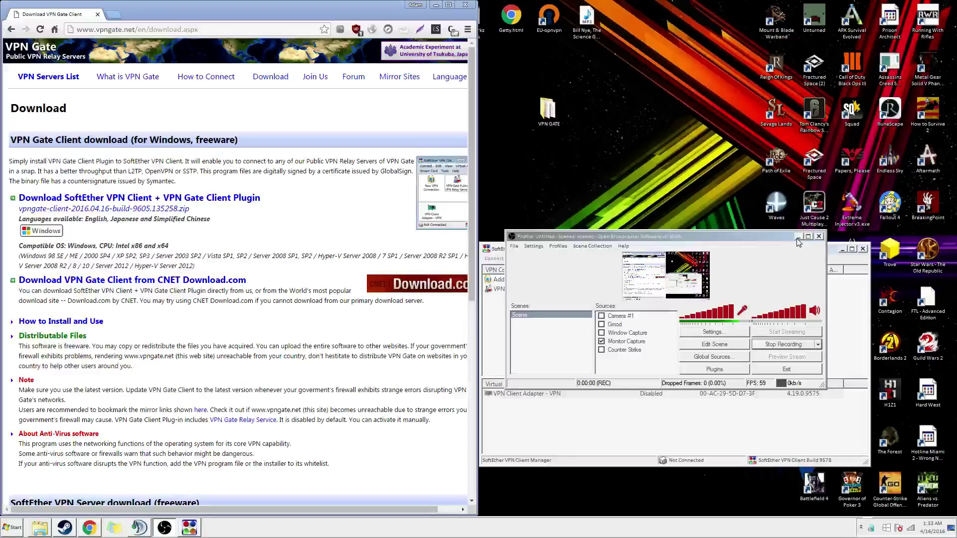
Minimize the Open Broadcaster Software window and reposition the SoftEther VPN Client Manager window beside the browser
click(798, 237)
mouse_move(734, 246)
mouse_down()
mouse_move(742, 244)
mouse_move(723, 243)
mouse_move(729, 233)
mouse_up()
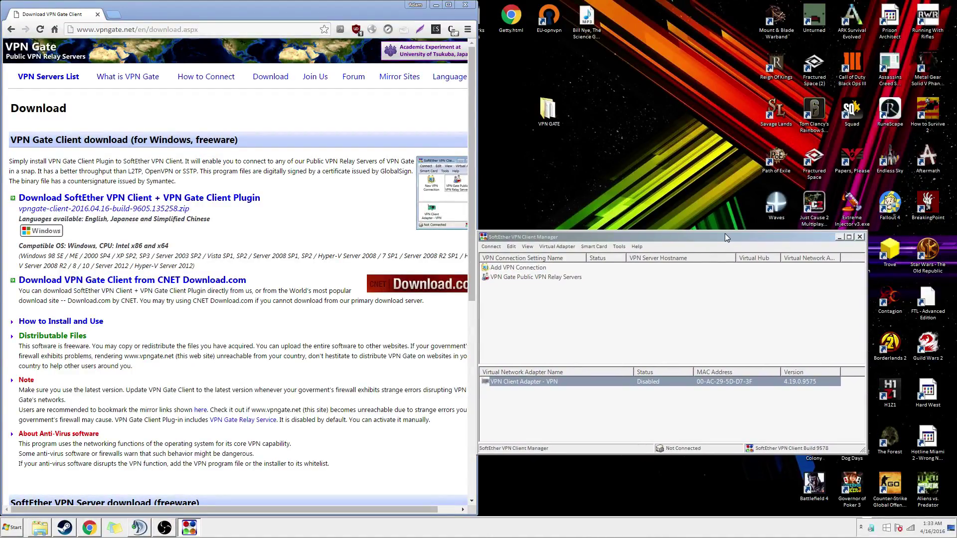
mouse_move(648, 239)
mouse_down()
mouse_move(632, 107)
mouse_move(648, 11)
mouse_move(655, 234)
mouse_up()
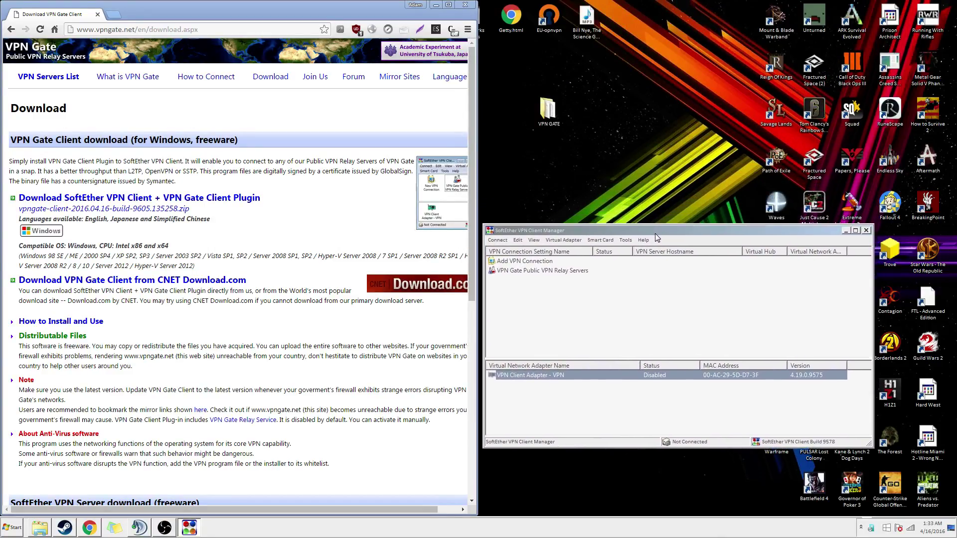
Start downloading the SoftEther VPN Client + VPN Gate Client Plugin from the VPN Gate page and cancel the download
click(189, 244)
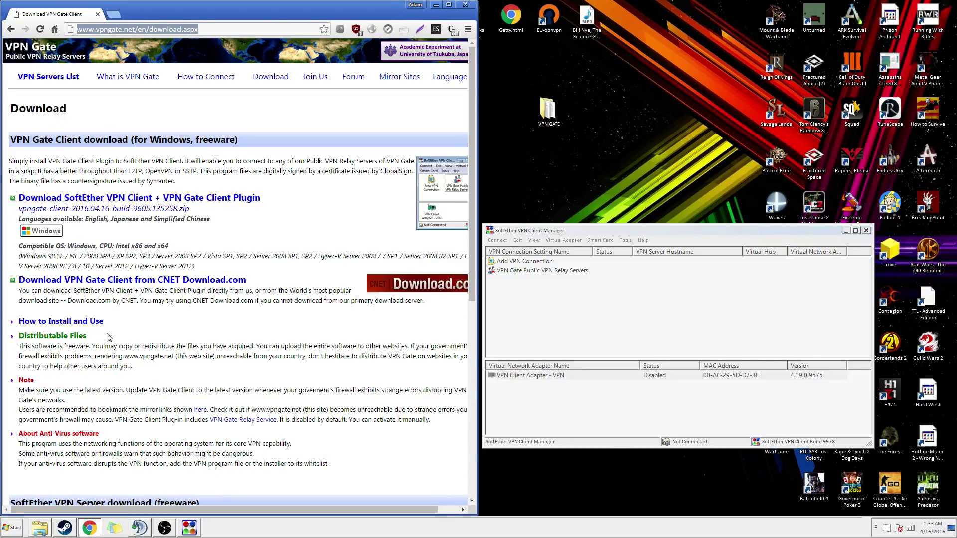
click(223, 317)
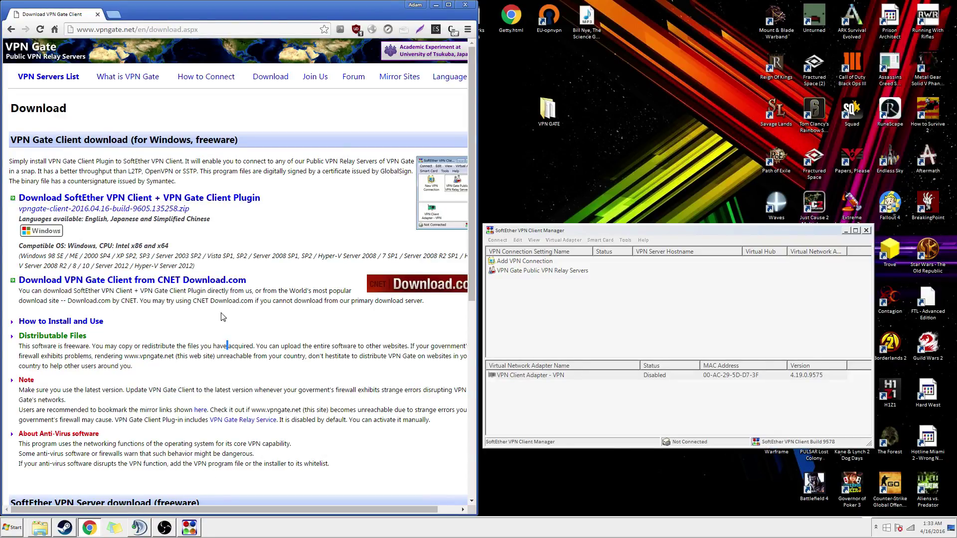
click(230, 200)
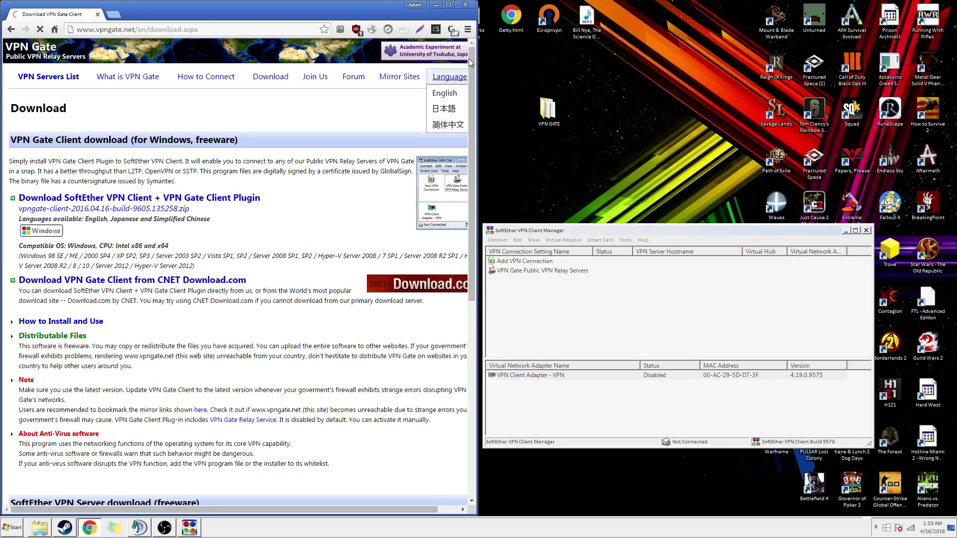
right_click(93, 501)
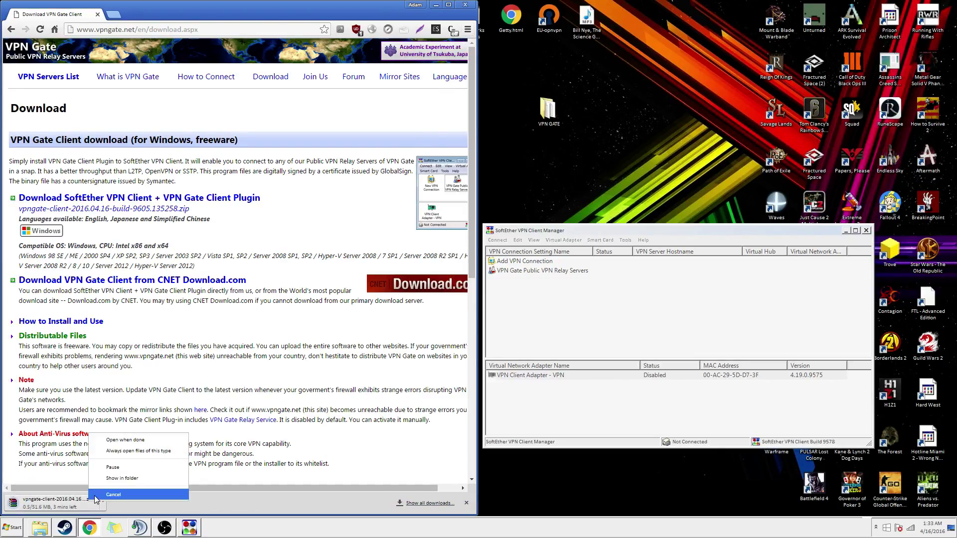
click(116, 460)
Search the browser's download history for "vpngate" and open vpngate-client-2016.01.21-build-9599.134568.zip, minimizing the browser
click(467, 29)
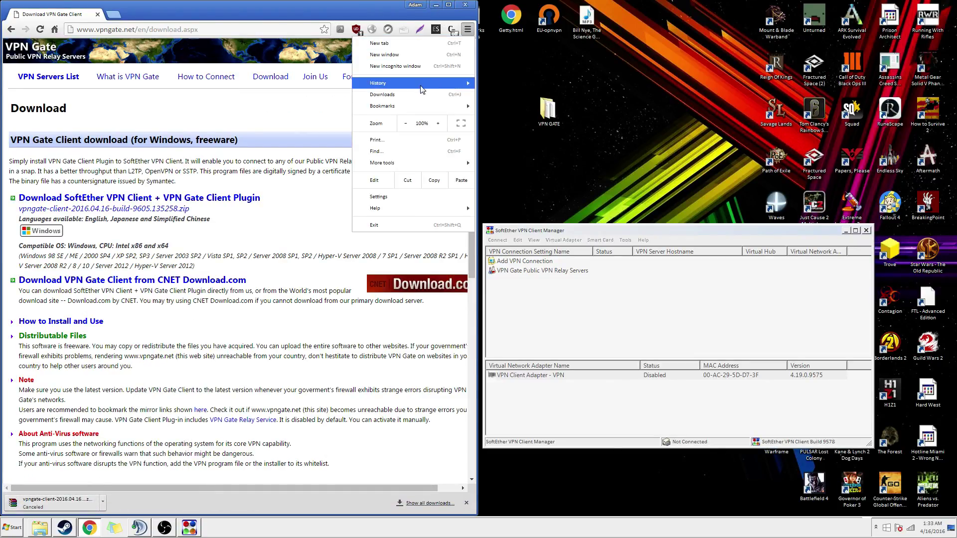
click(391, 96)
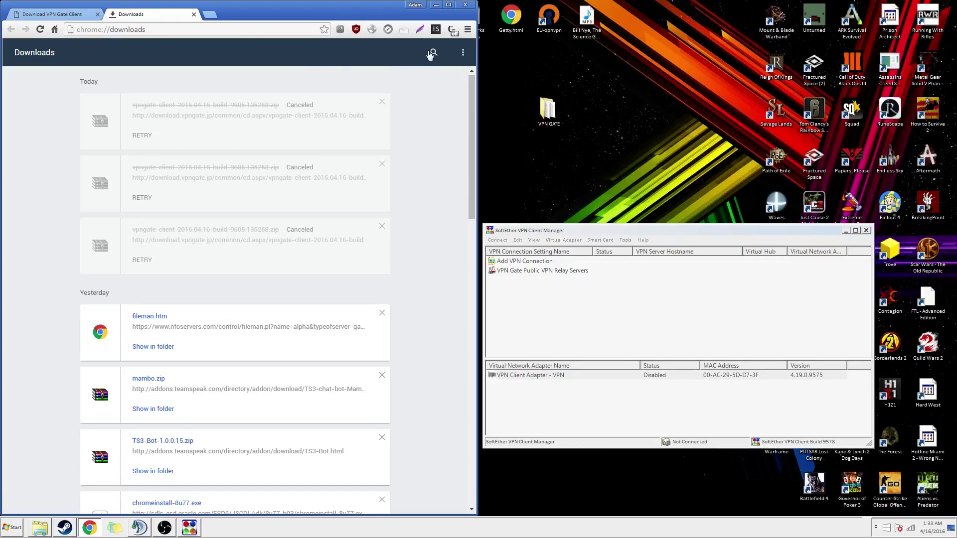
click(433, 52)
text(vpngate)
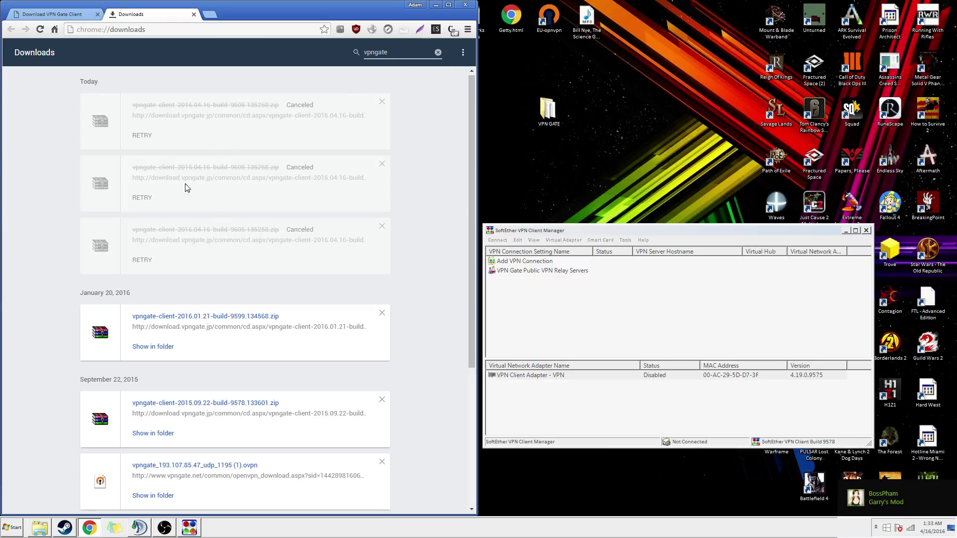
click(172, 318)
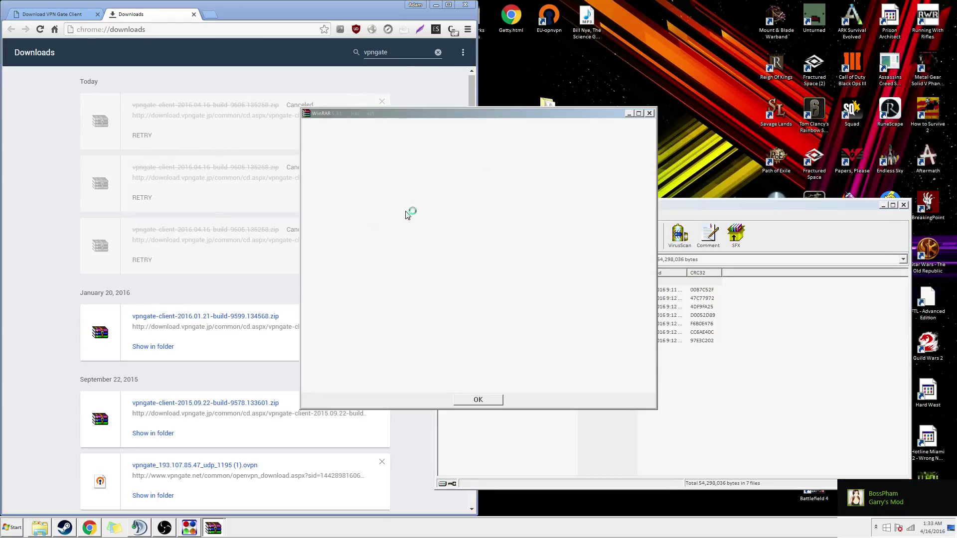
click(476, 401)
click(435, 5)
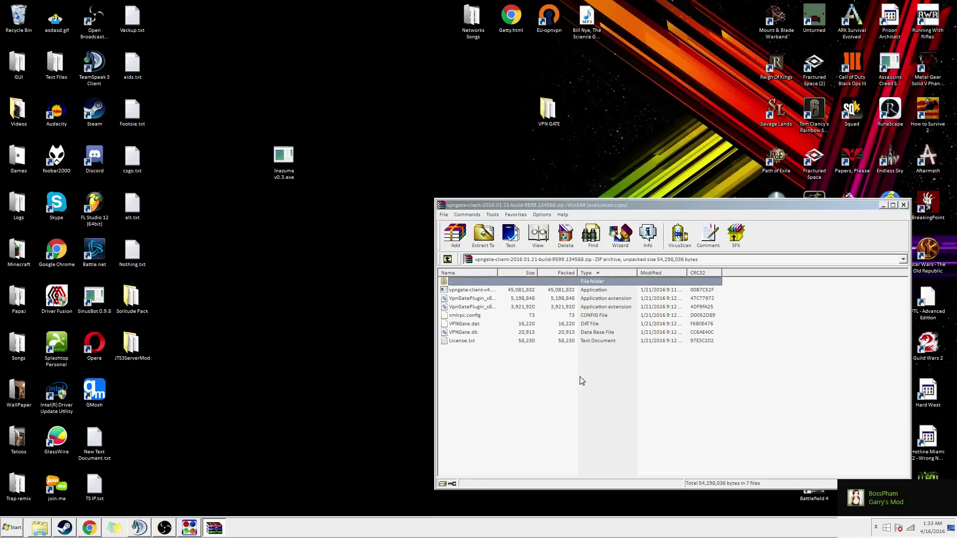
Extract all the archive's files into the desktop folder VPN GATE and open that folder, closing the archive
drag(566, 388, 548, 277)
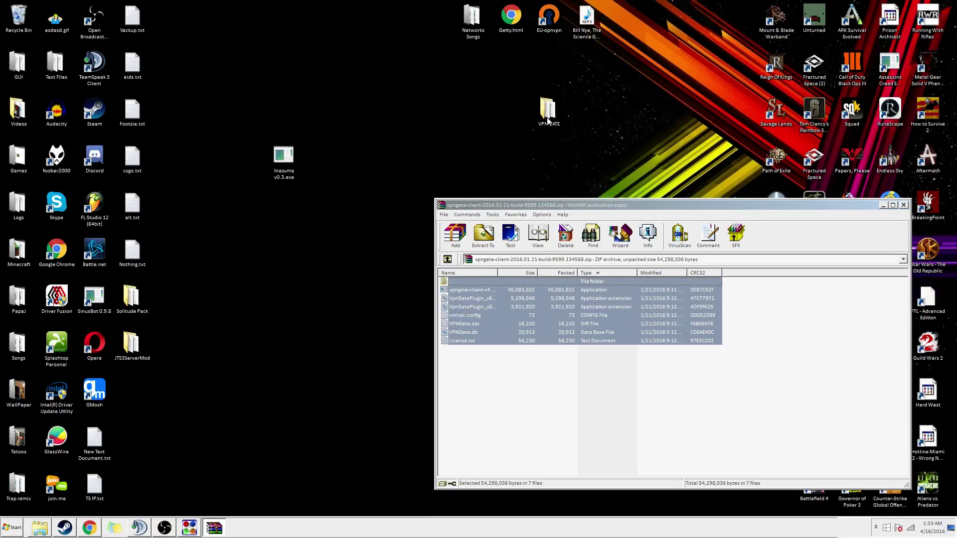
double_click(541, 110)
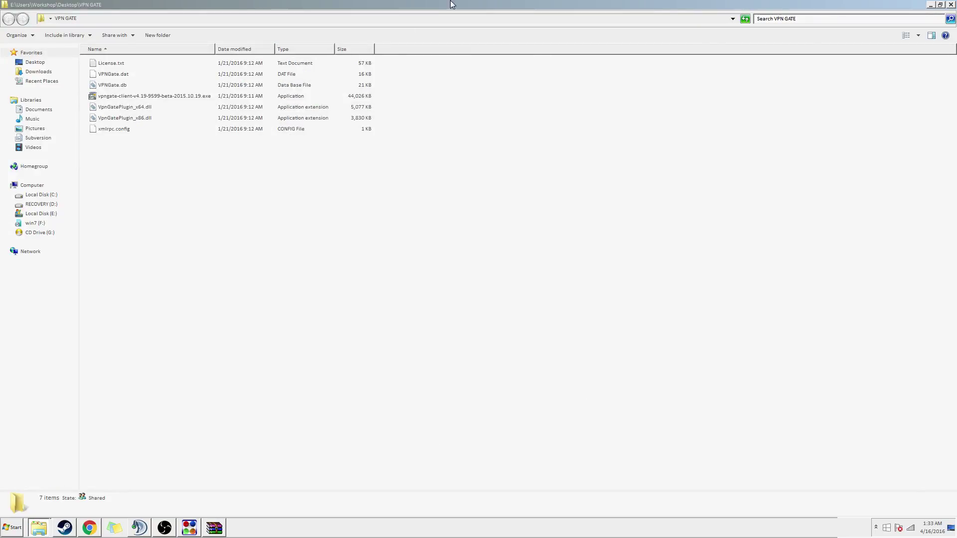
drag(234, 5, 244, 40)
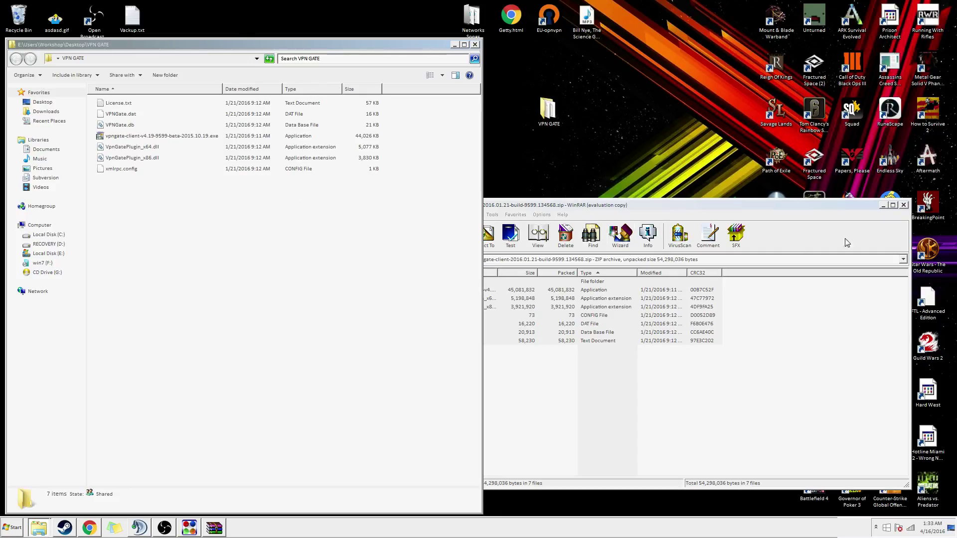
drag(852, 204, 862, 208)
click(912, 210)
click(913, 208)
Run vpngate-client-v4.19-9599-beta-2015.10.19.exe from the VPN GATE folder and choose SoftEther VPN Client as the component to install
drag(287, 46, 509, 58)
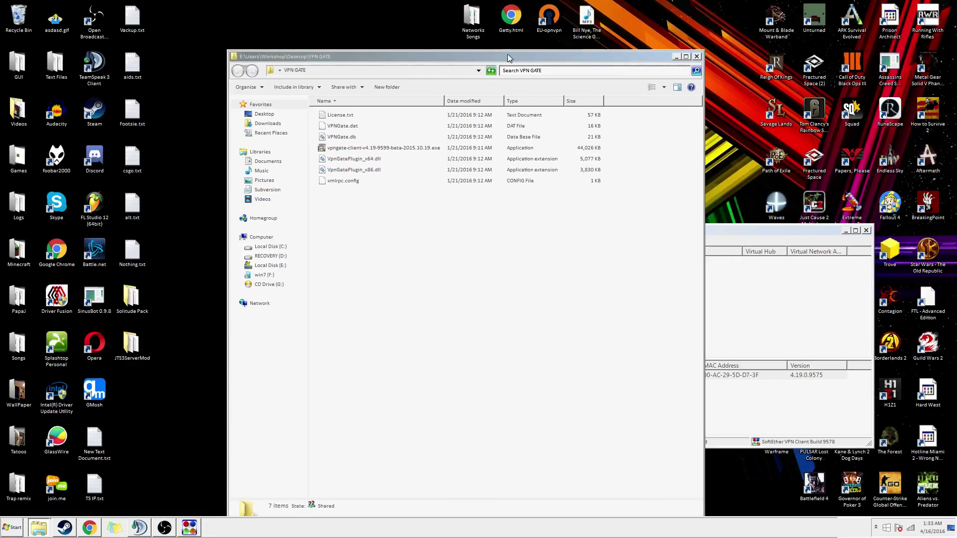
double_click(349, 149)
click(504, 272)
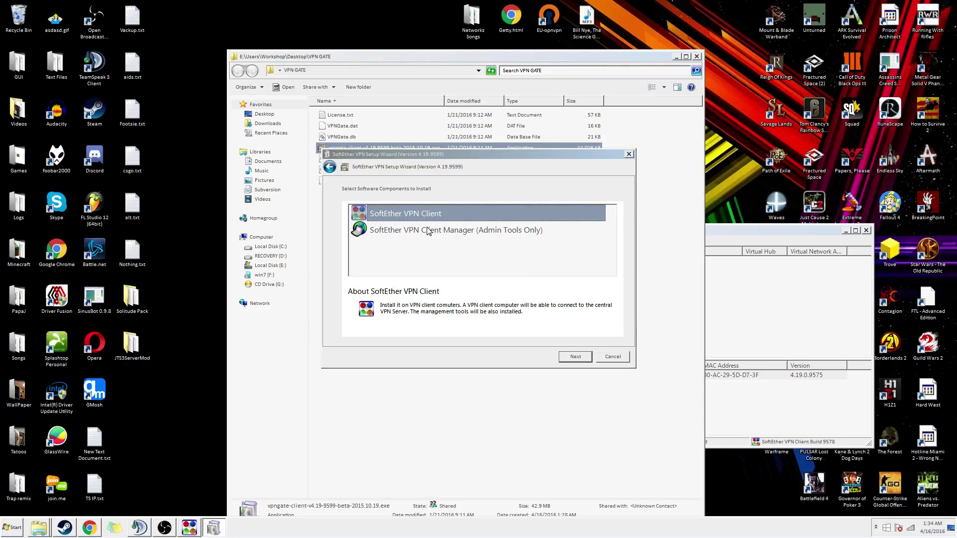
click(434, 231)
click(426, 213)
click(567, 357)
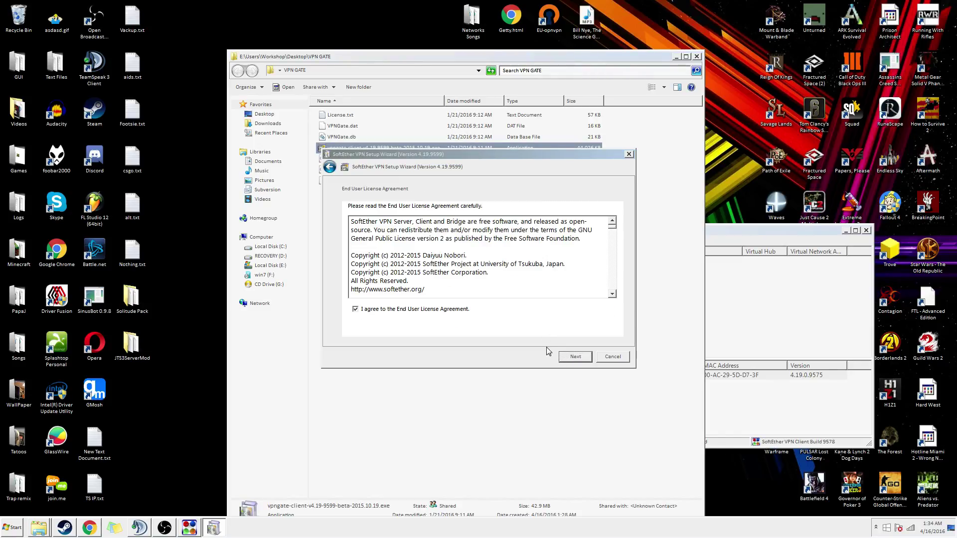
Accept the license agreement and keep the default install directory E:\Program Files\SoftEther VPN Client
click(583, 359)
click(574, 358)
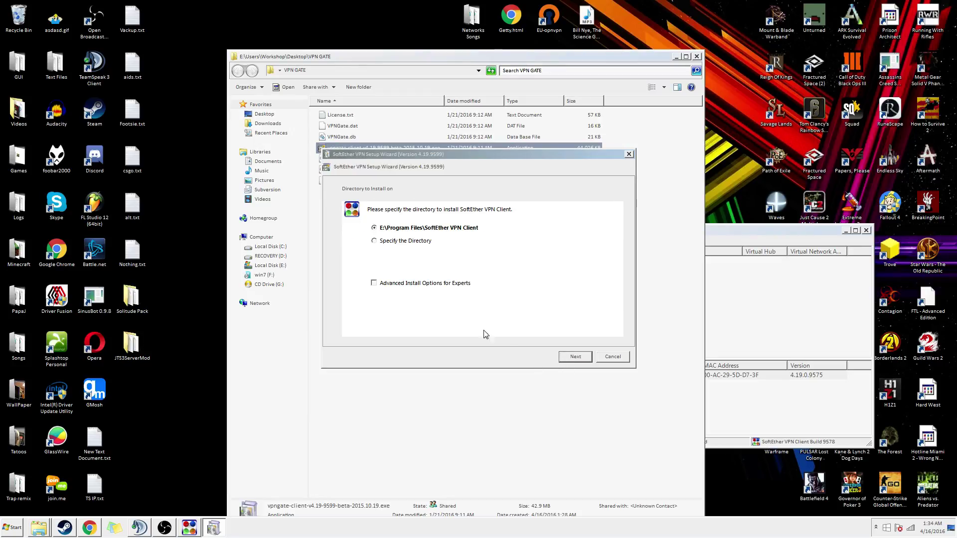
click(576, 358)
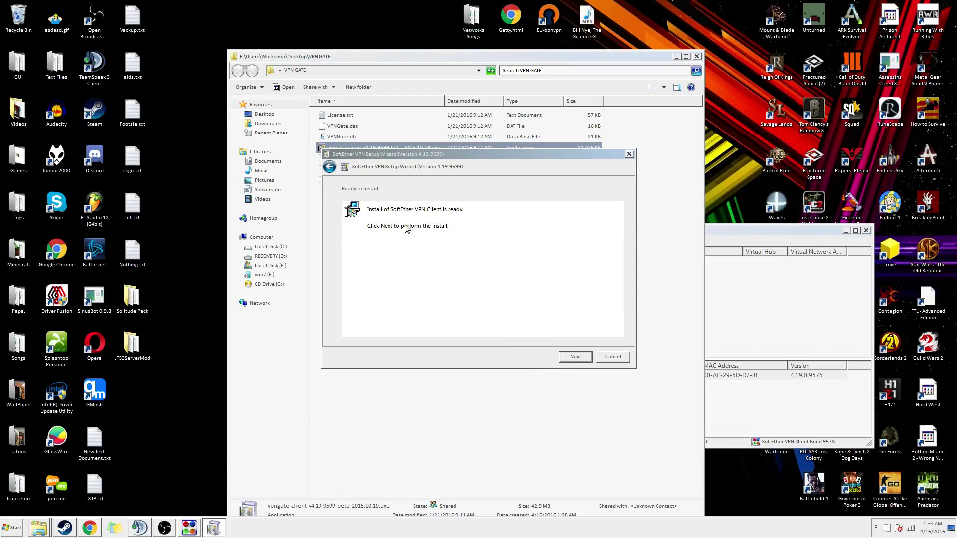
Exit the SoftEther VPN setup without installing and close the VPN GATE folder
click(613, 356)
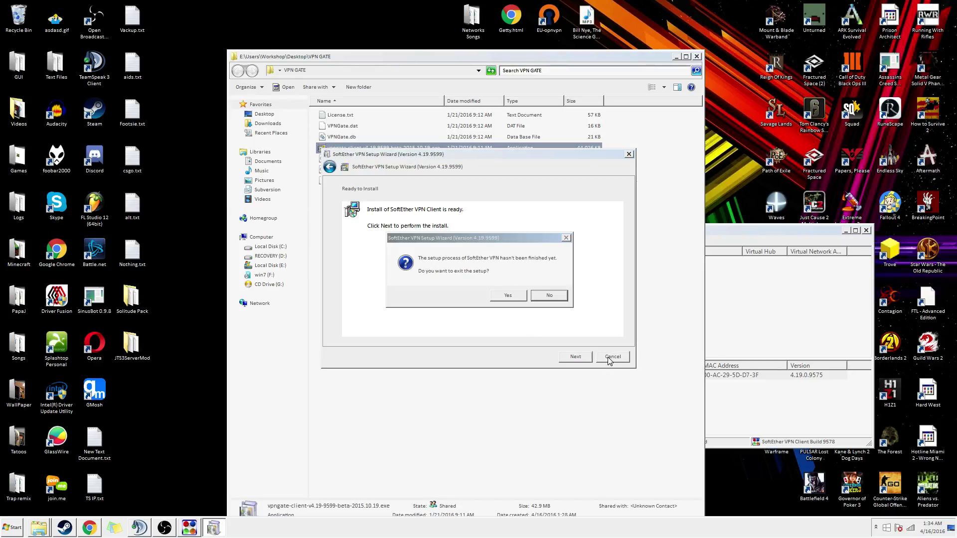
click(509, 298)
click(696, 56)
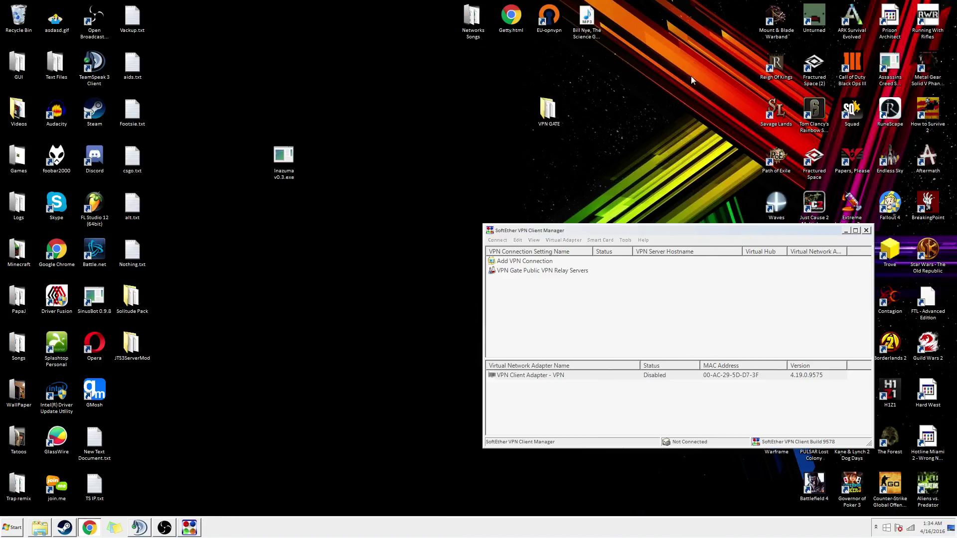
Maximize SoftEther VPN Client Manager, start creating a new virtual network adapter and cancel the creation
drag(667, 231, 422, 186)
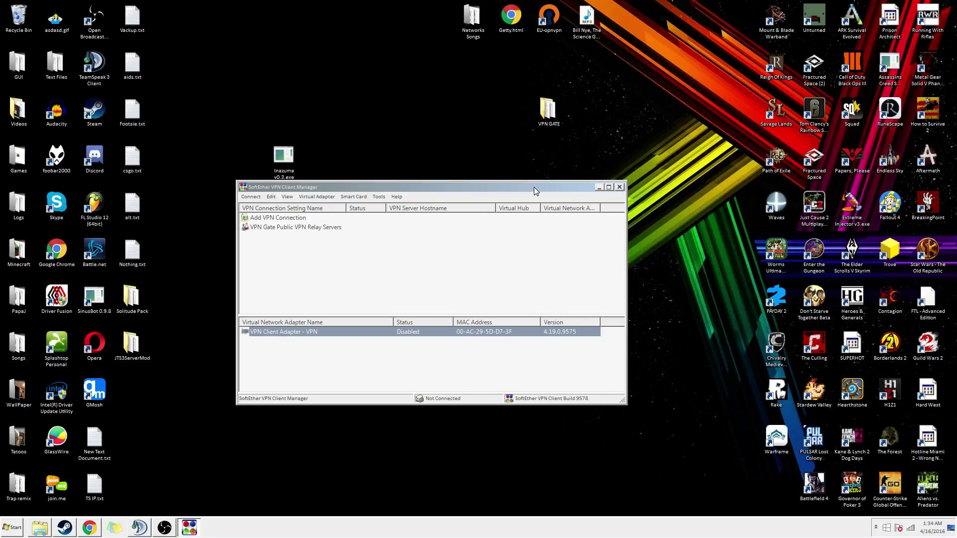
double_click(534, 187)
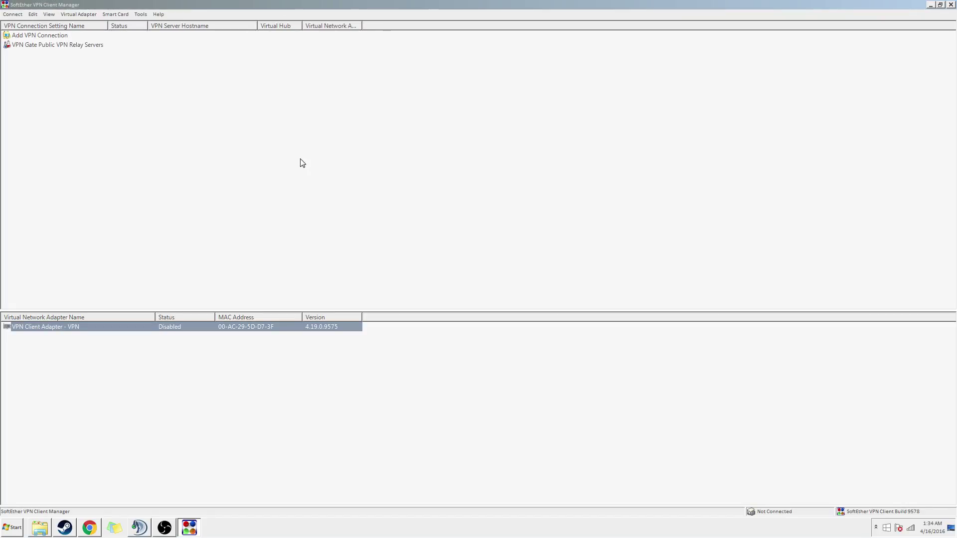
right_click(67, 348)
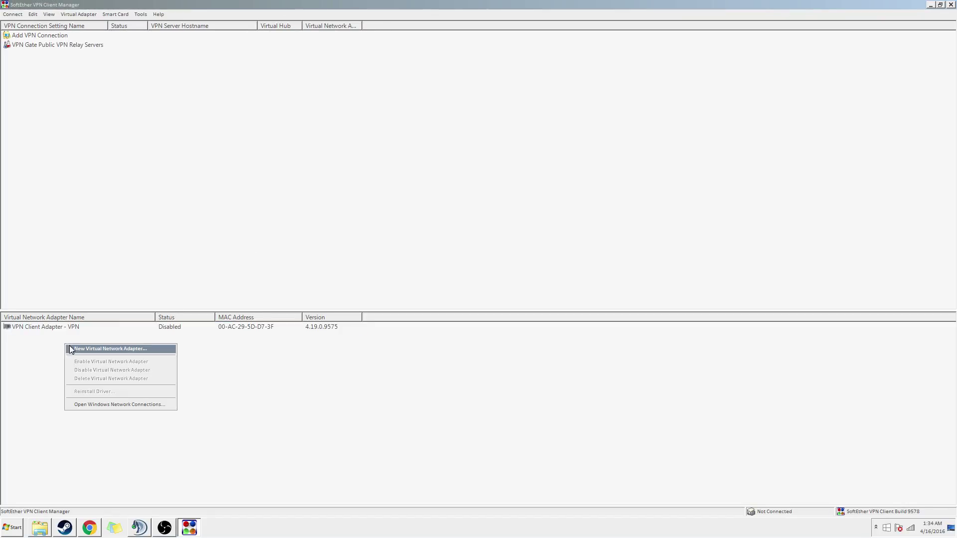
click(73, 349)
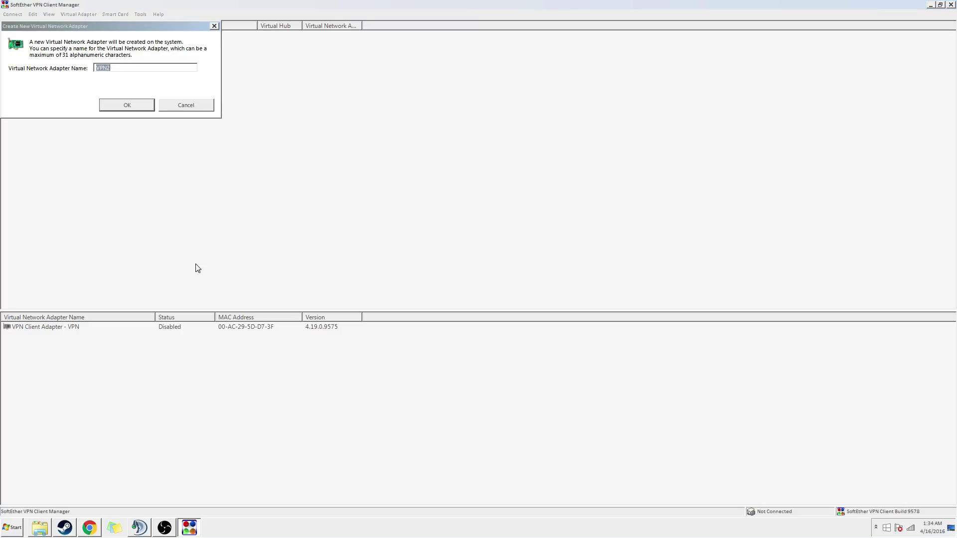
drag(118, 26, 191, 192)
click(262, 272)
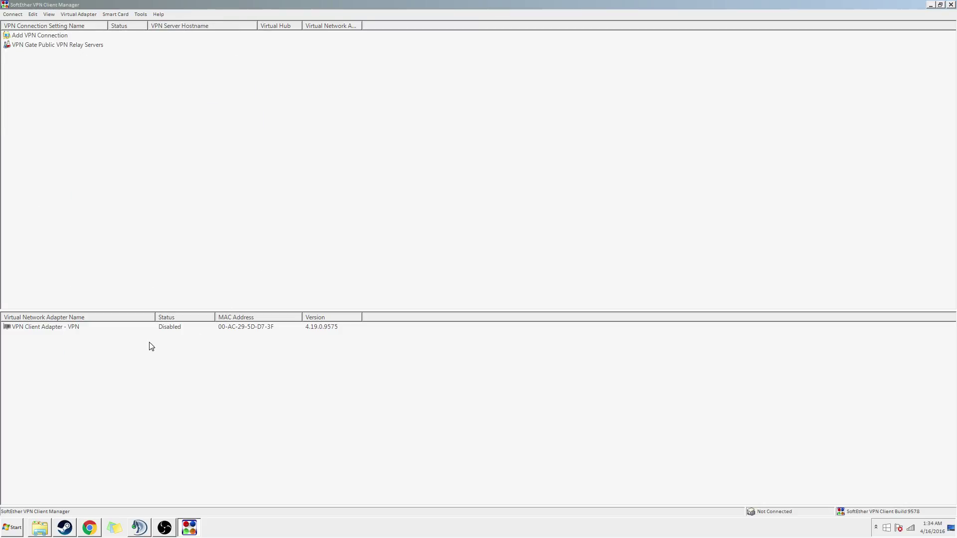
Enable the existing VPN Client Adapter - VPN and open the list of VPN Gate public relay servers
right_click(115, 327)
click(133, 344)
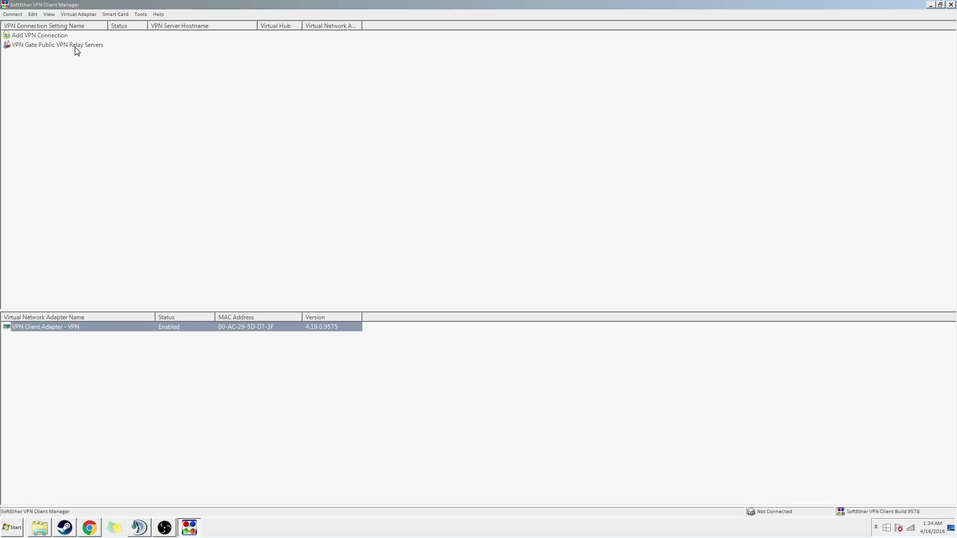
double_click(55, 46)
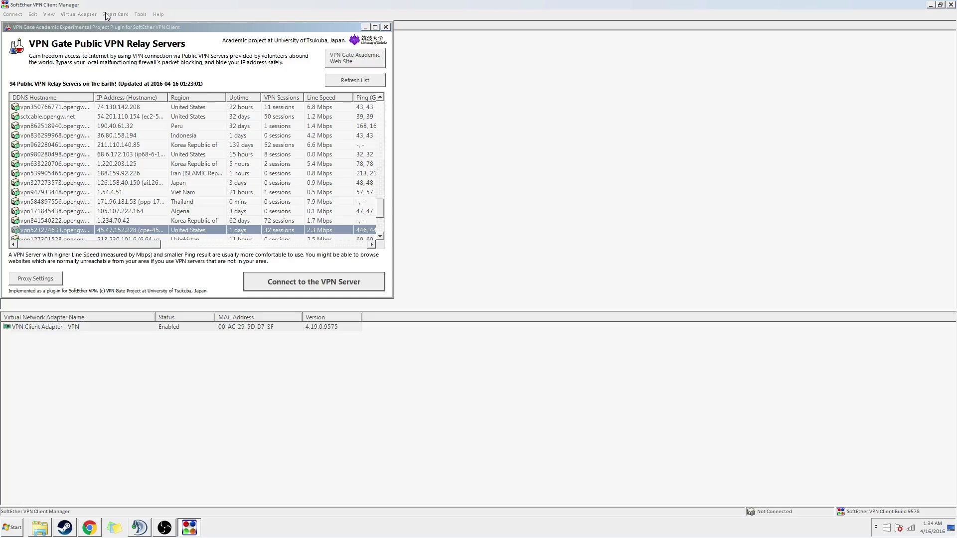
drag(105, 12, 258, 166)
Sort the relay servers alphabetically by region and find the United States entries
click(357, 228)
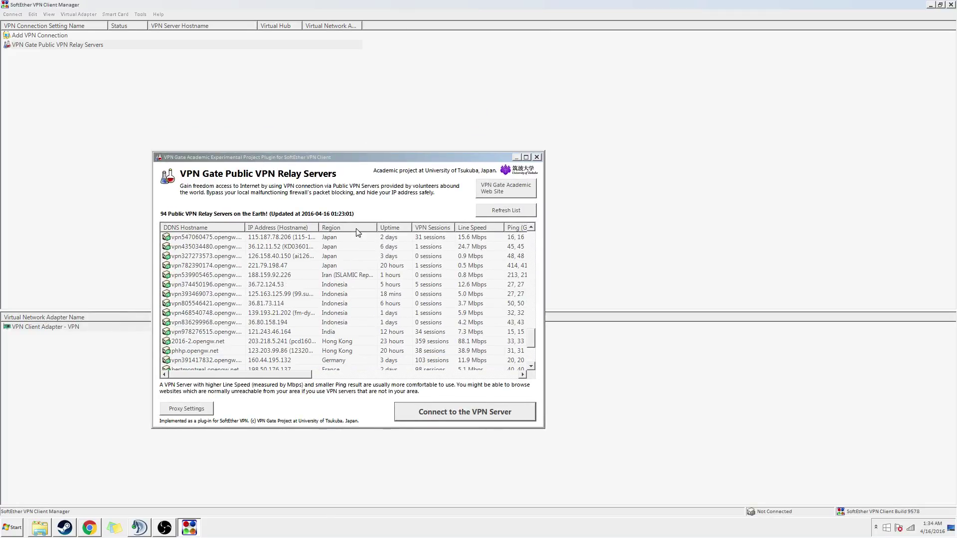
click(357, 227)
scroll(348, 300, down, 1)
scroll(360, 334, down, 1)
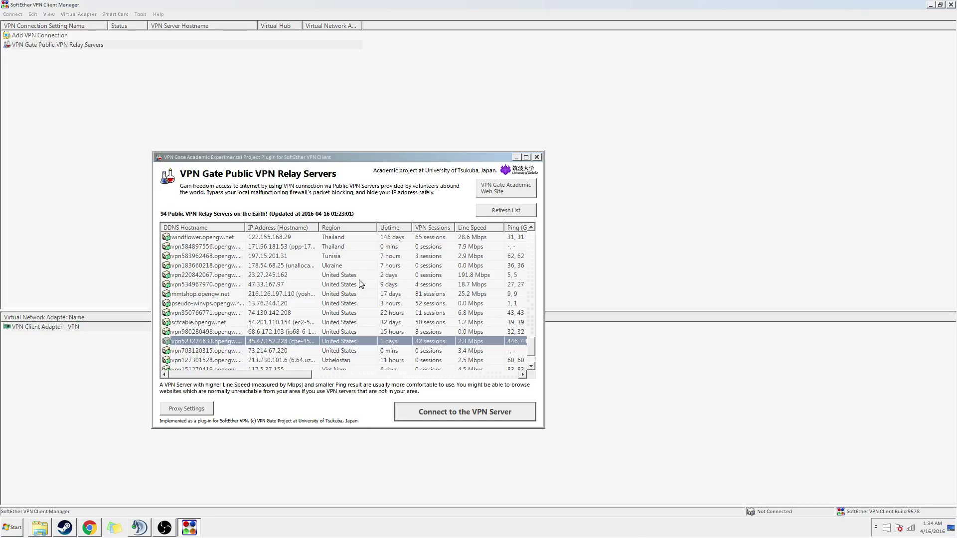
Compare the sessions and uptime of the United States servers and connect to sctcable.opengw.net, restoring the manager window to a smaller size
click(431, 277)
click(431, 284)
click(432, 291)
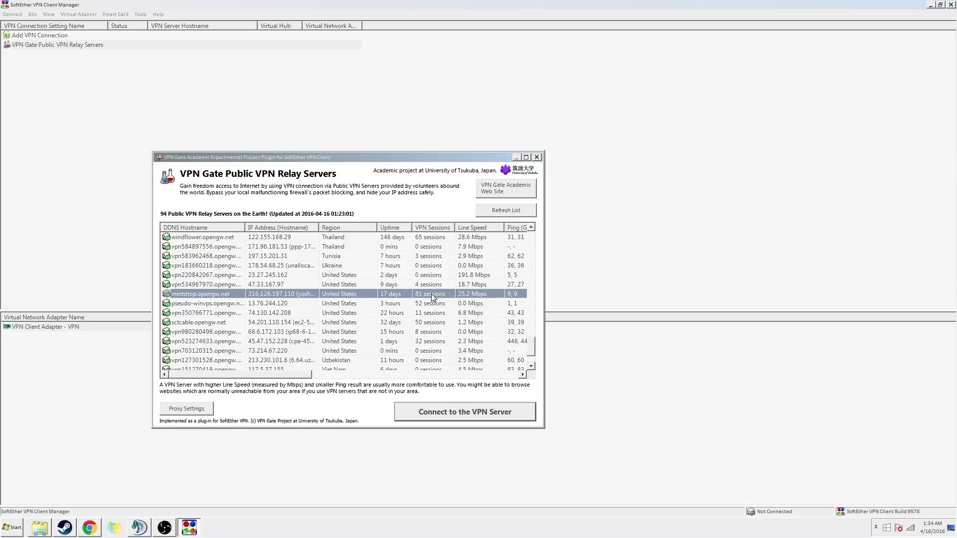
click(397, 301)
click(397, 297)
click(405, 333)
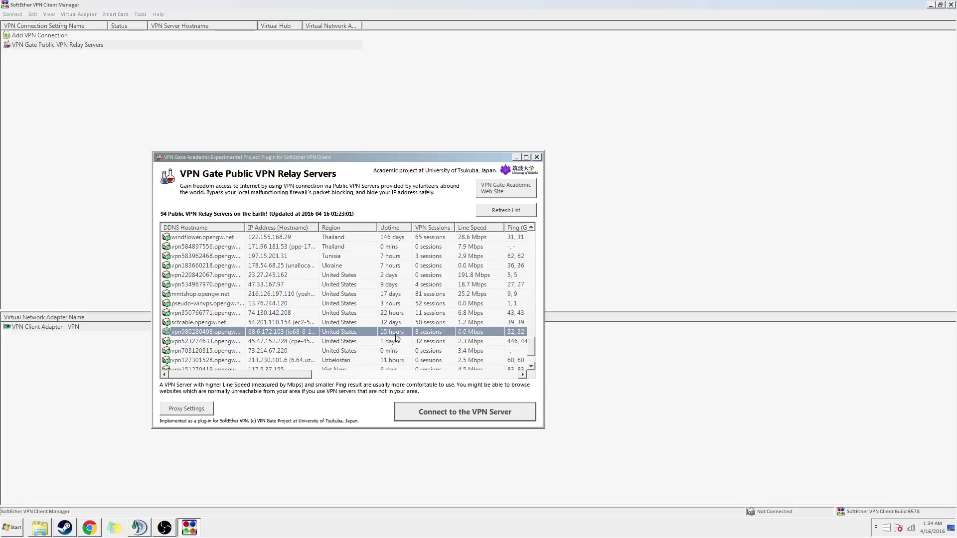
key(Up)
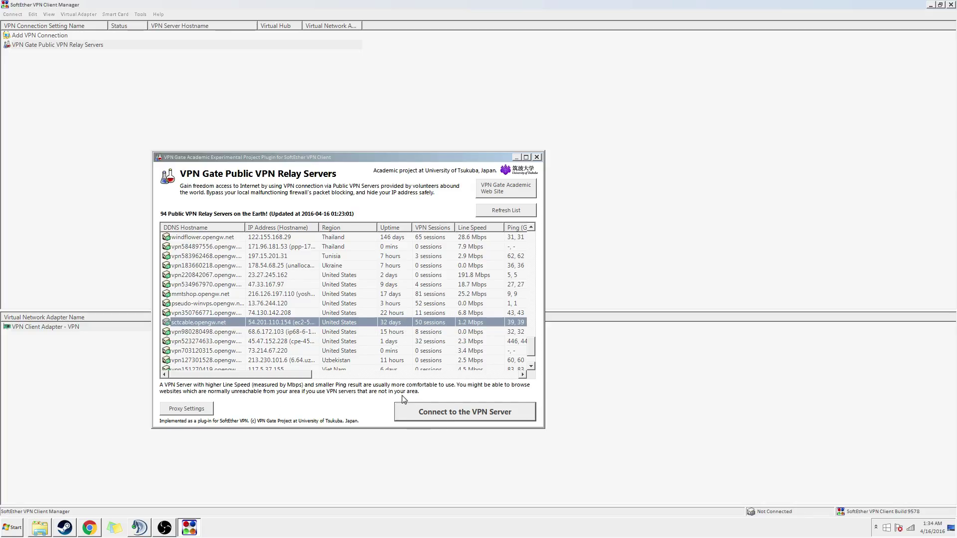
click(445, 411)
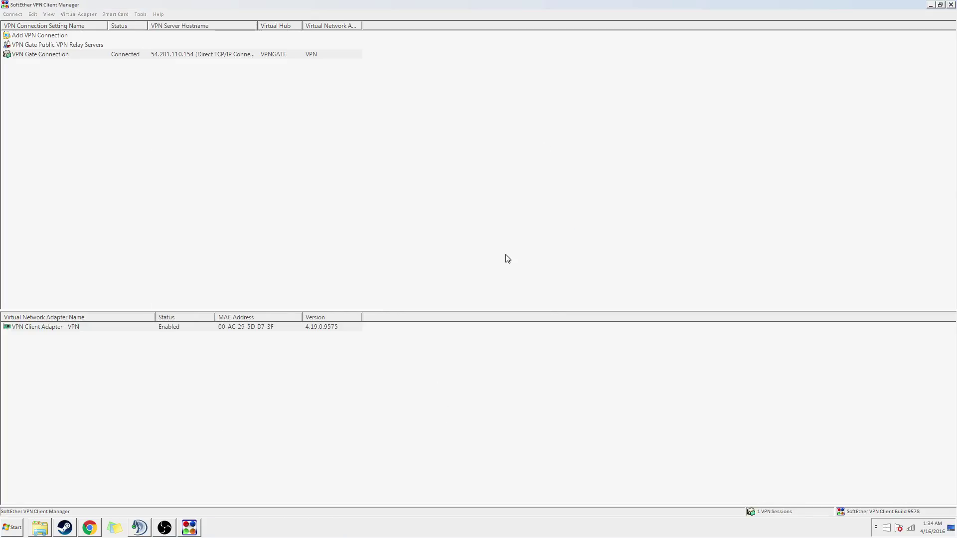
drag(462, 2, 298, 165)
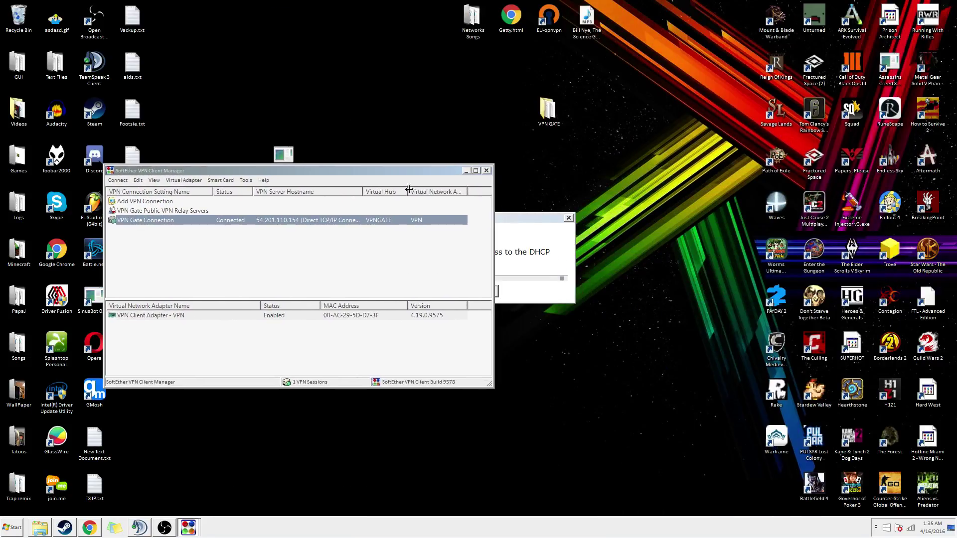
Close the adapter status, sort the reopened relay server list by region, and try to connect to United States server 74.130.142.208 over TCP
drag(511, 218, 584, 195)
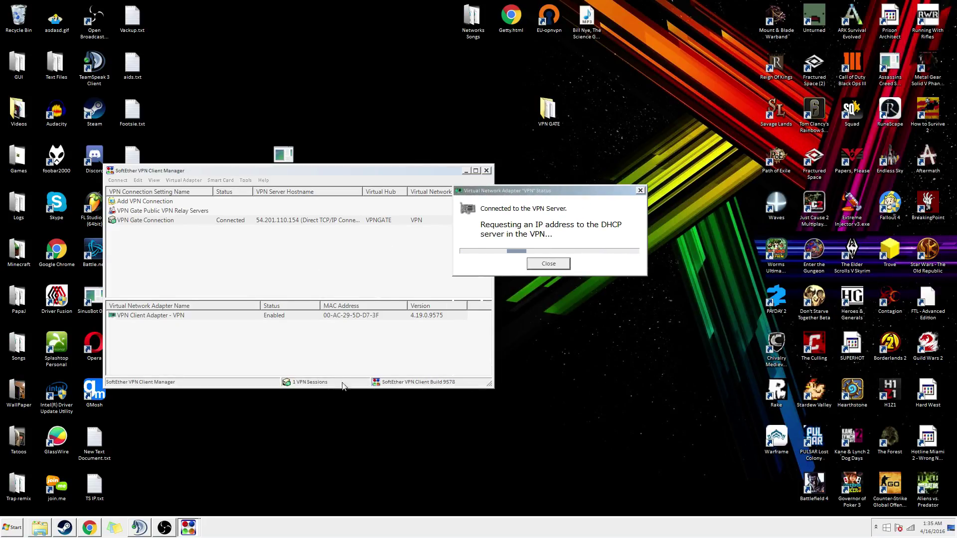
click(551, 268)
double_click(352, 211)
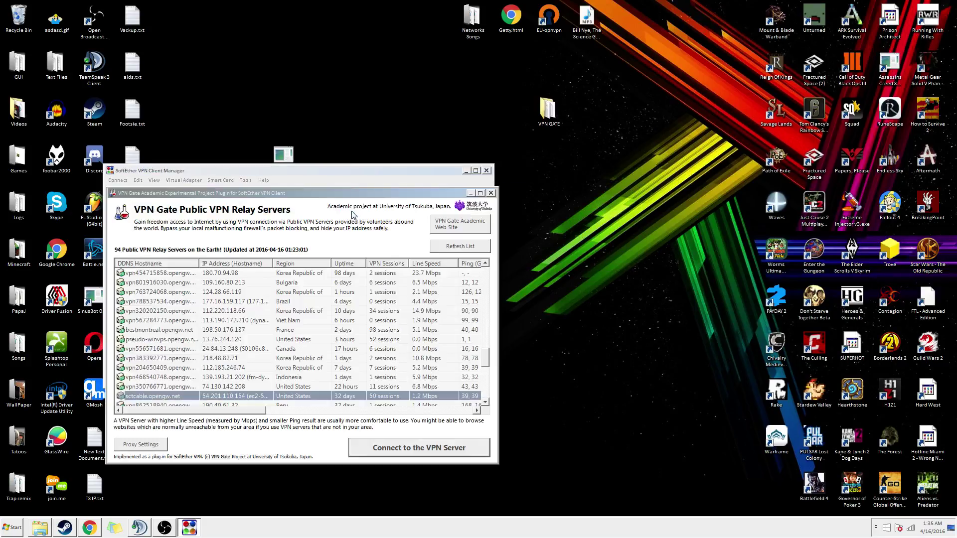
click(326, 264)
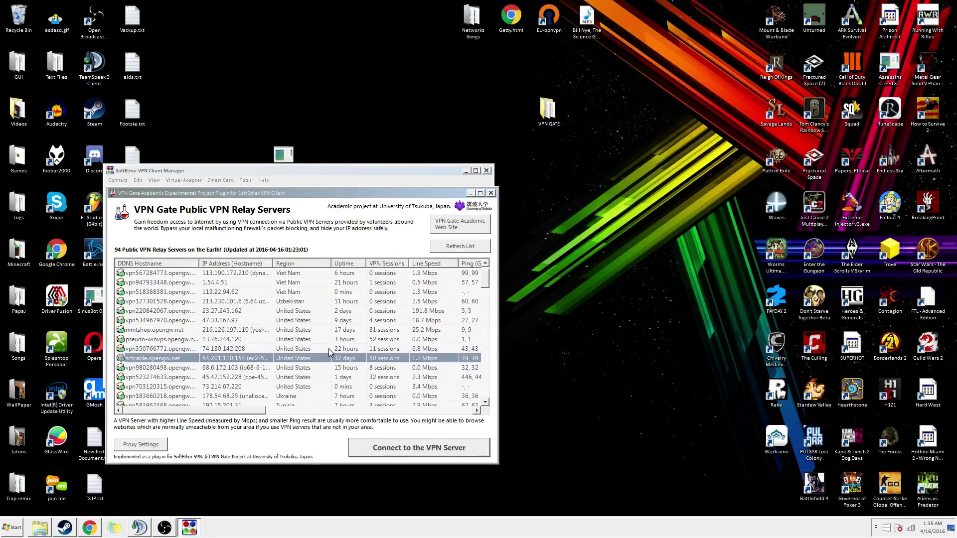
double_click(329, 350)
click(253, 329)
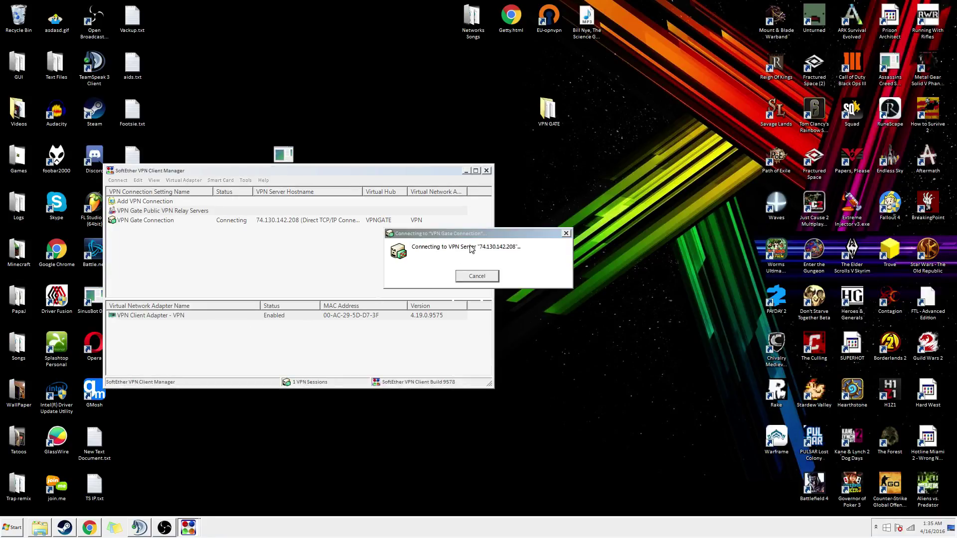
drag(479, 237, 576, 227)
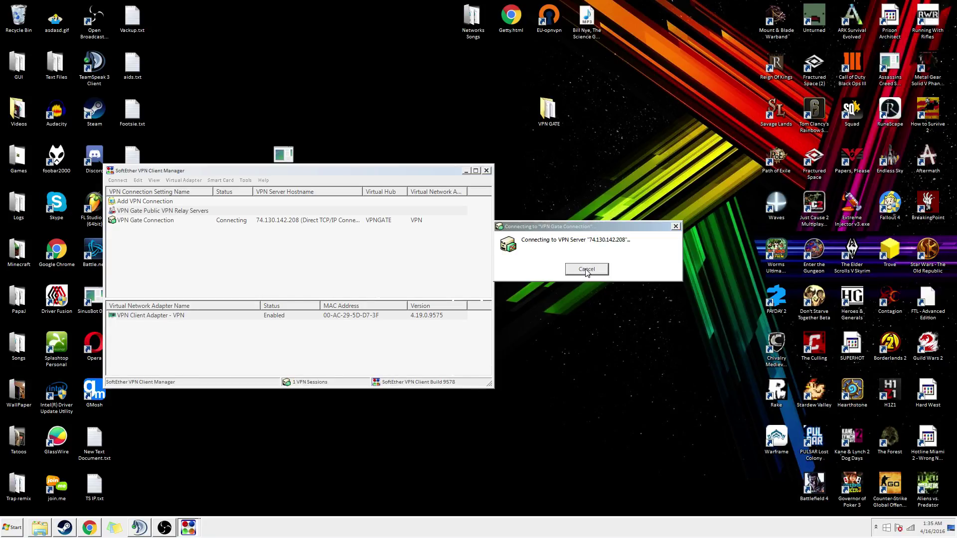
click(586, 270)
Try to connect to the United States relay server vpn534967970.opengw.net (47.33.167.97) over TCP and cancel the attempt
double_click(337, 212)
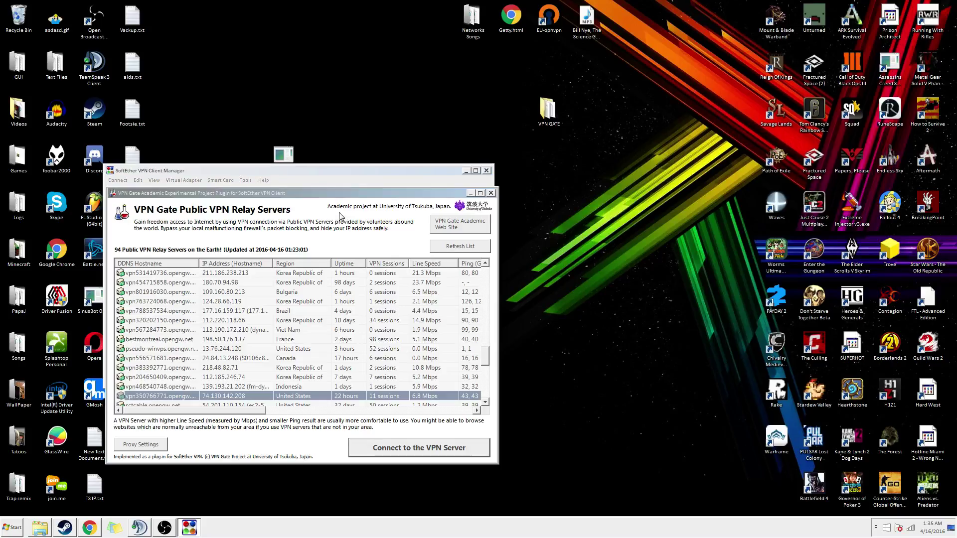
click(312, 262)
scroll(310, 282, up, 15)
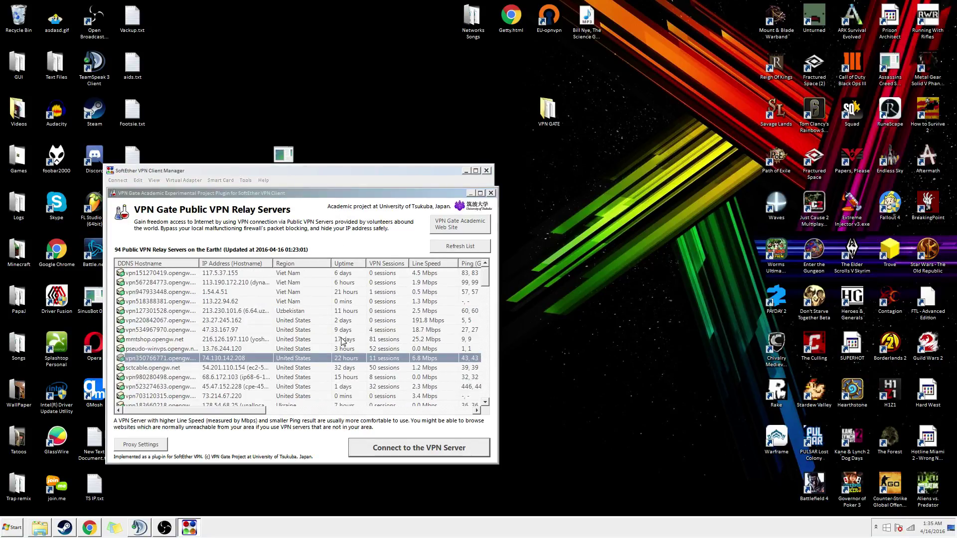
double_click(318, 332)
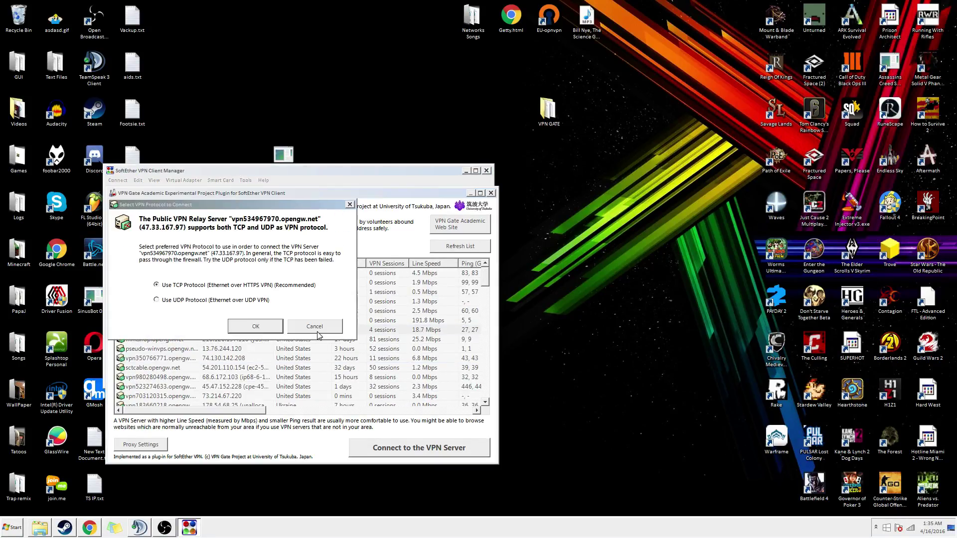
click(282, 329)
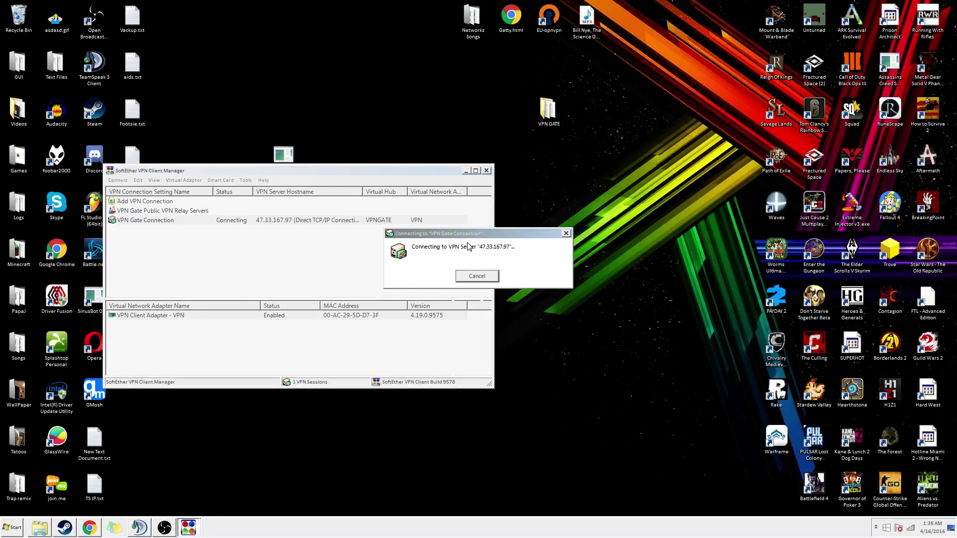
drag(563, 243, 595, 236)
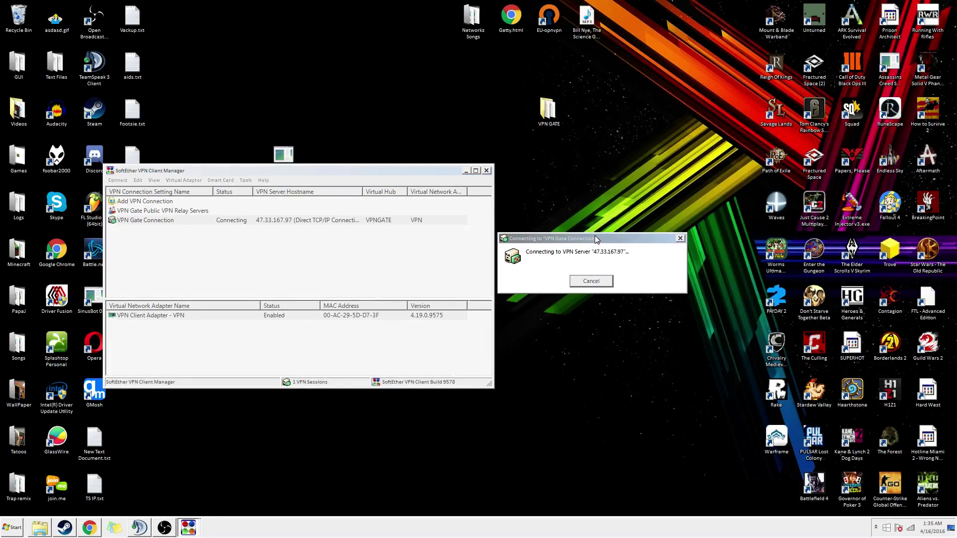
click(591, 281)
Connect to the United States relay server mmtshop.opengw.net over TCP, dismiss its status and announcement messages, and disconnect the VPN Gate Connection
double_click(294, 212)
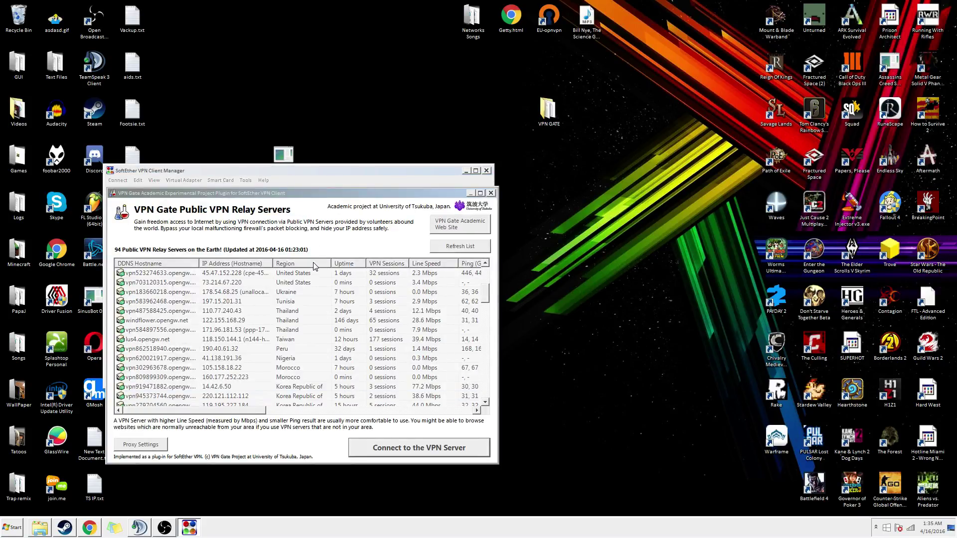
scroll(317, 289, up, 4)
click(327, 330)
click(325, 388)
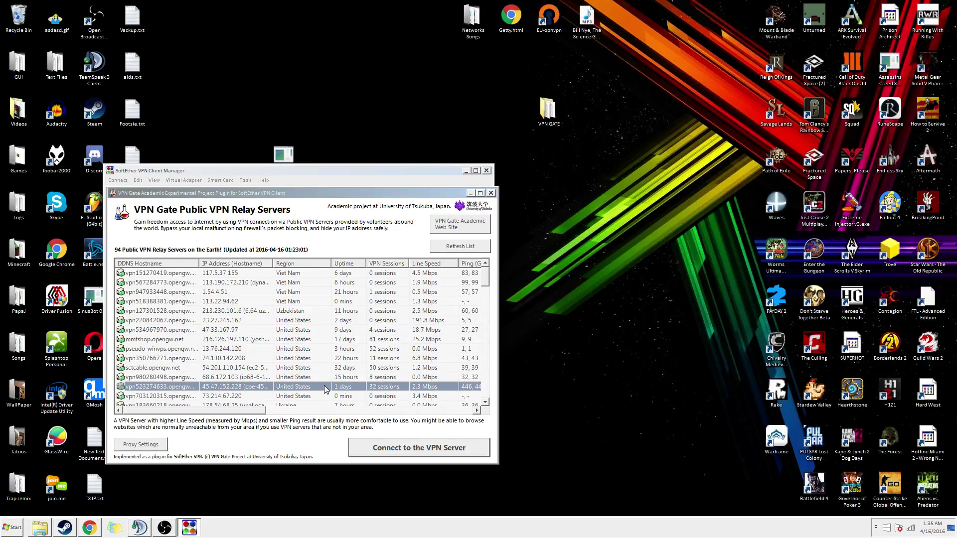
click(332, 349)
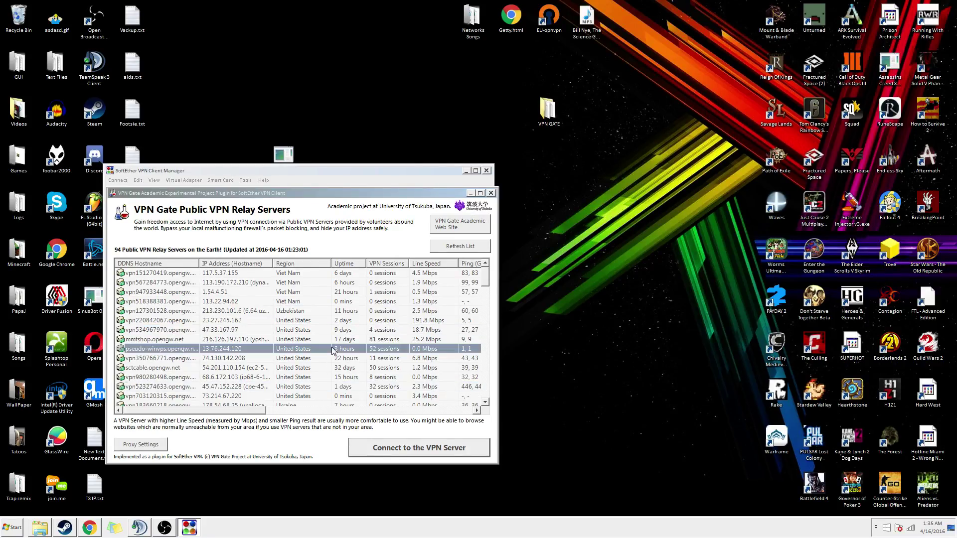
double_click(337, 340)
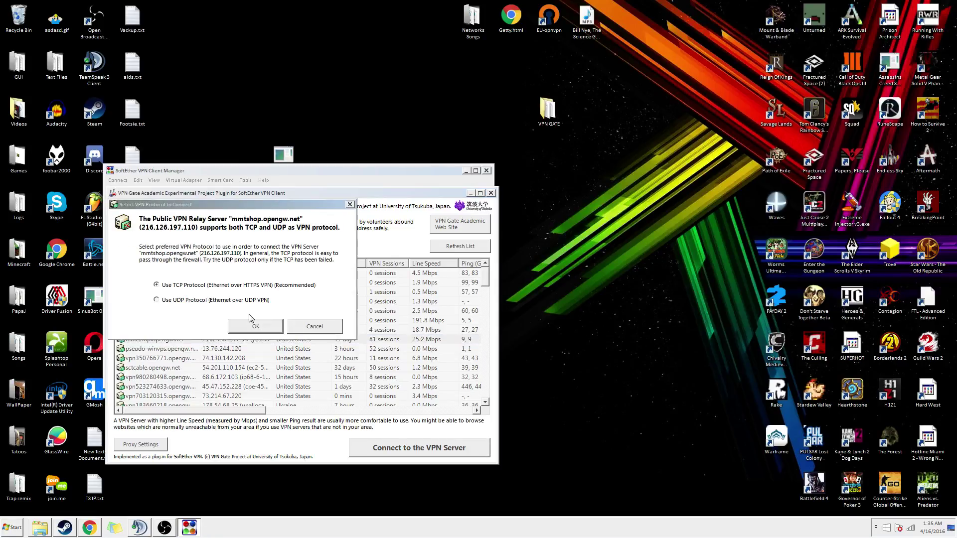
click(252, 321)
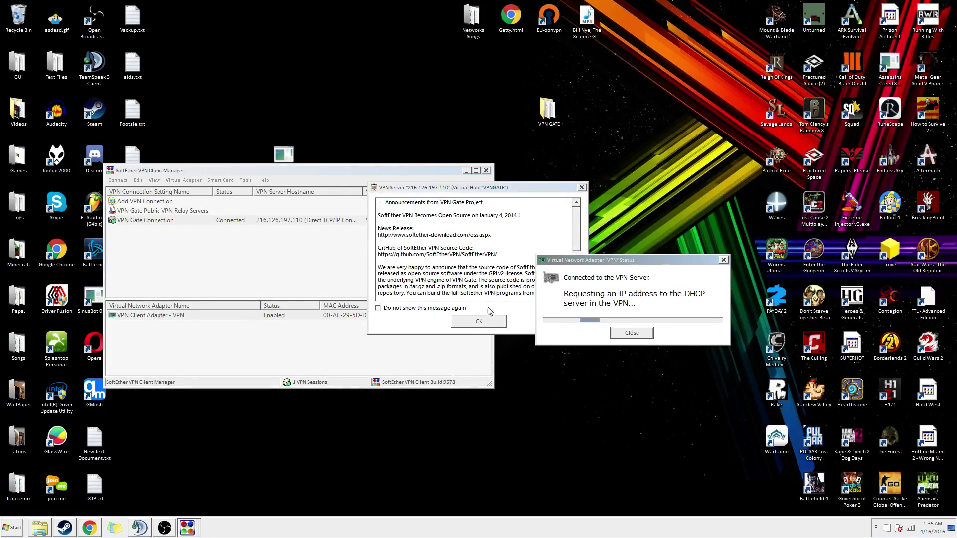
click(613, 335)
click(479, 321)
right_click(252, 219)
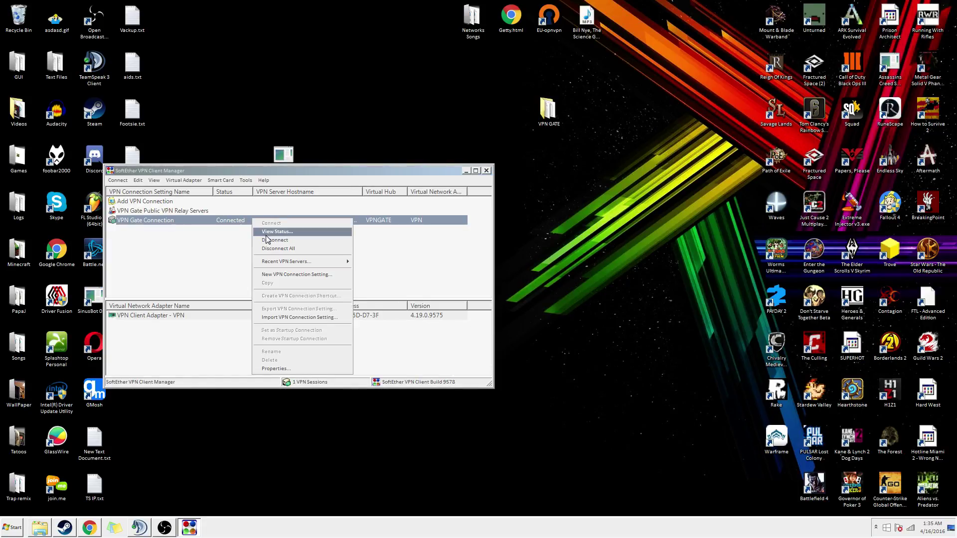
click(266, 240)
Sort the relay servers by region, connect to the United States server 45.47.152.228 over TCP, and dismiss the connection status
double_click(262, 211)
click(304, 264)
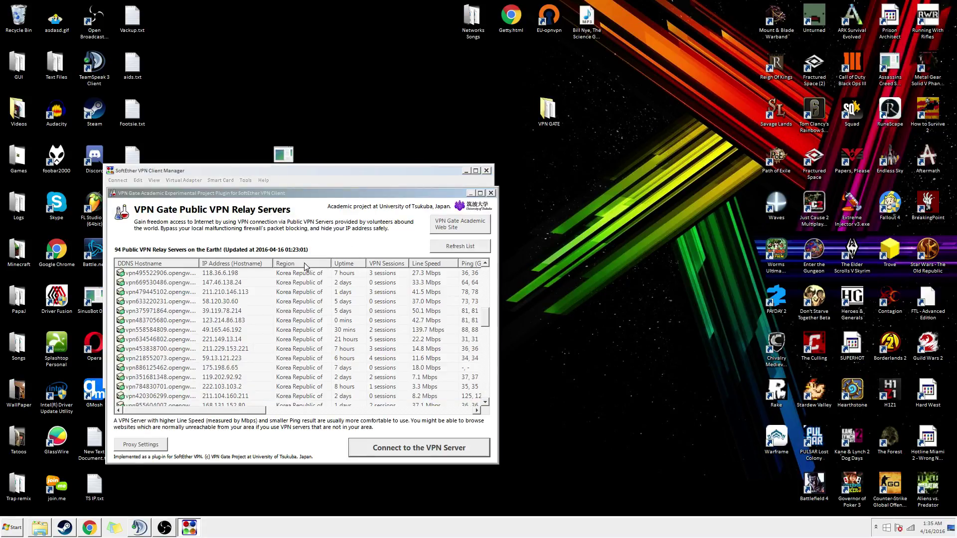
click(304, 263)
scroll(339, 316, up, 9)
double_click(304, 368)
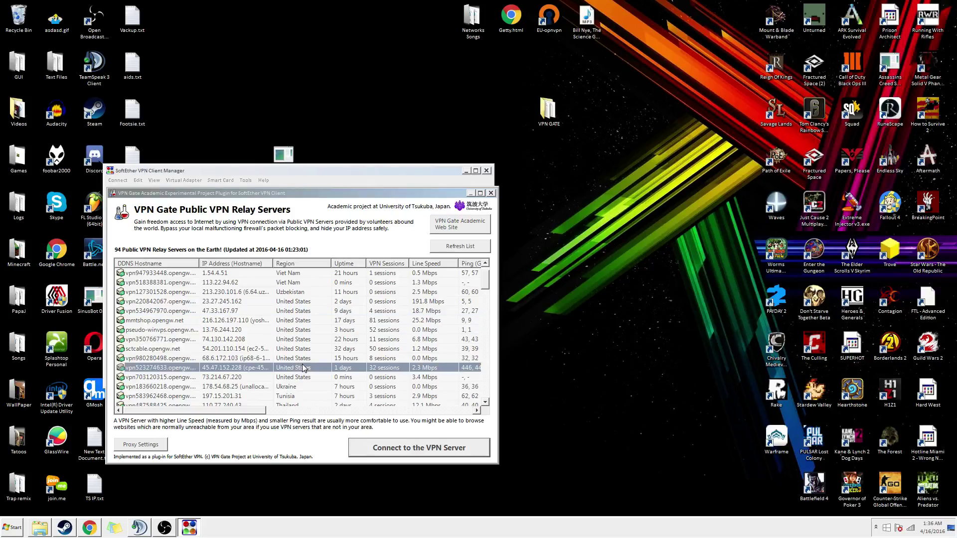
click(259, 325)
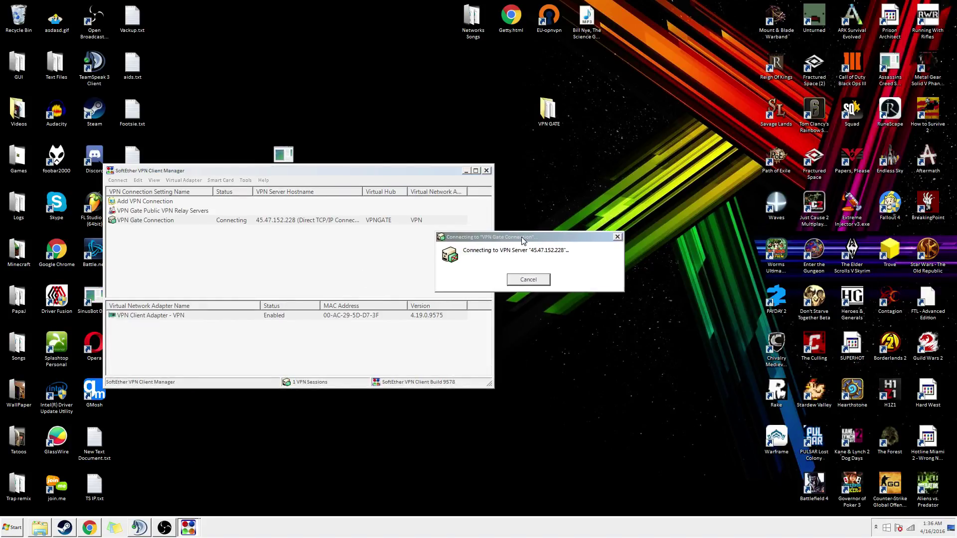
drag(497, 221, 608, 224)
click(601, 292)
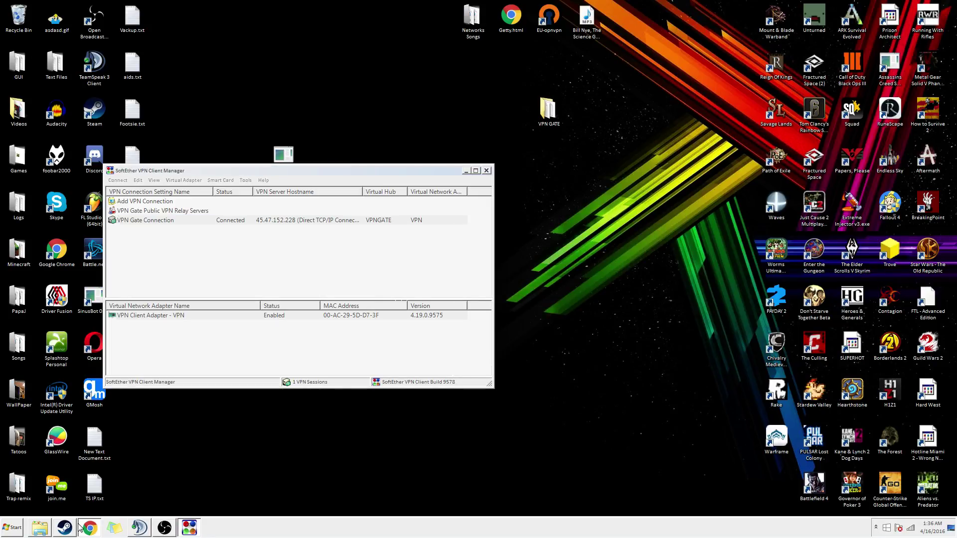
Switch to Chrome, dock it beside the VPN manager, and load iplocation.net in place of the downloads page
key(alt+Tab)
key(super+Right)
click(607, 30)
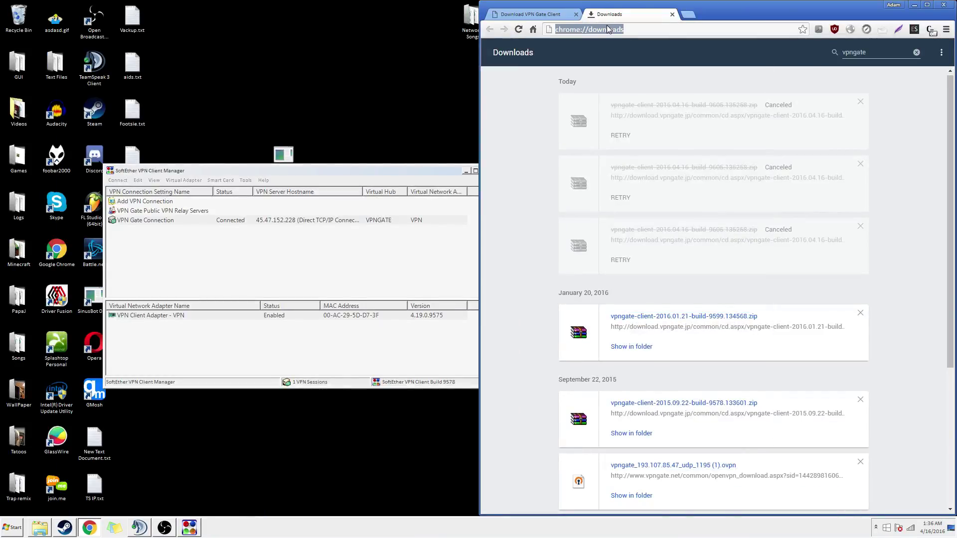
text(iplocation.net)
key(Return)
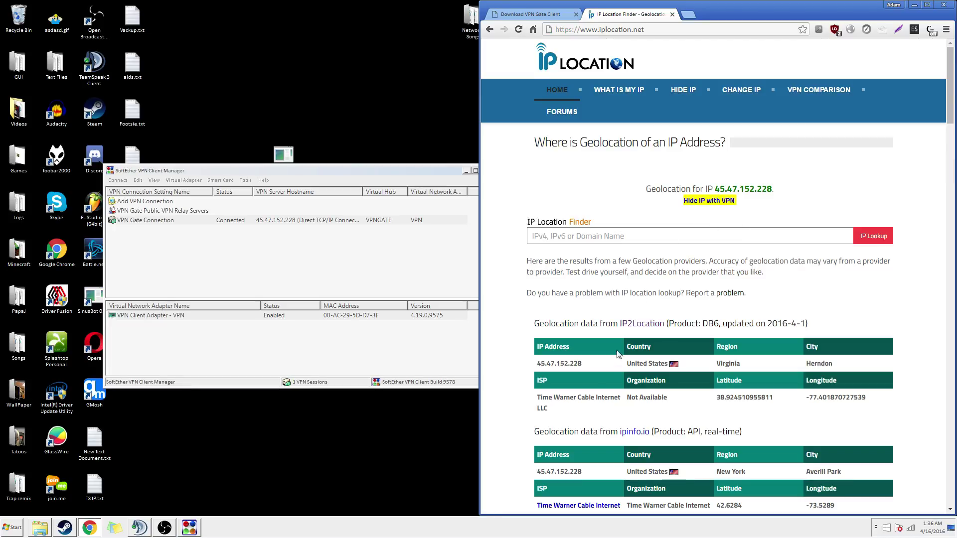
Examine the IP address, location and ISP details reported by the geolocation providers, especially the ipinfo.io ISP entry
mouse_move(549, 409)
mouse_down()
mouse_move(532, 405)
mouse_move(549, 409)
mouse_up()
click(546, 413)
scroll(548, 379, down, 4)
drag(530, 308, 554, 320)
click(559, 326)
click(560, 321)
click(534, 305)
click(536, 305)
click(536, 306)
drag(553, 320, 535, 307)
click(536, 305)
click(535, 306)
click(535, 307)
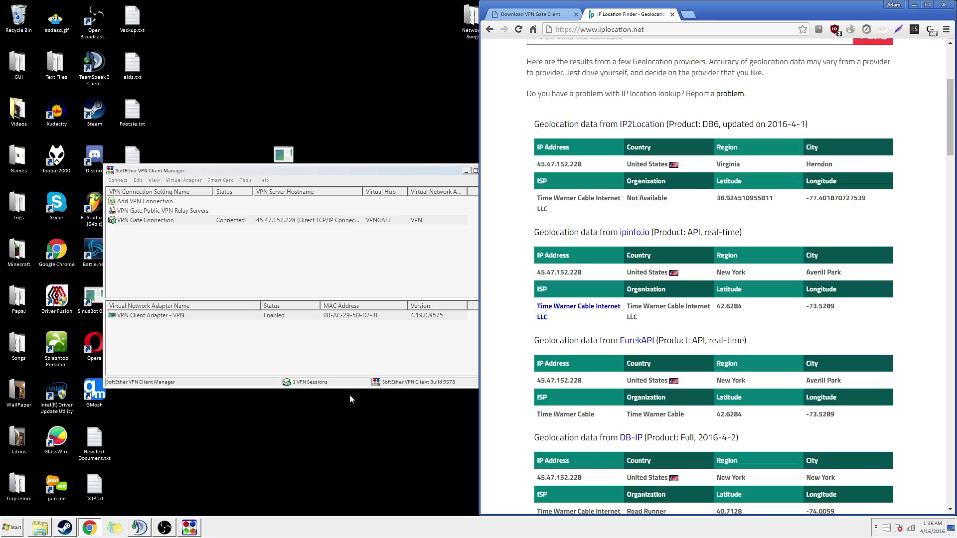